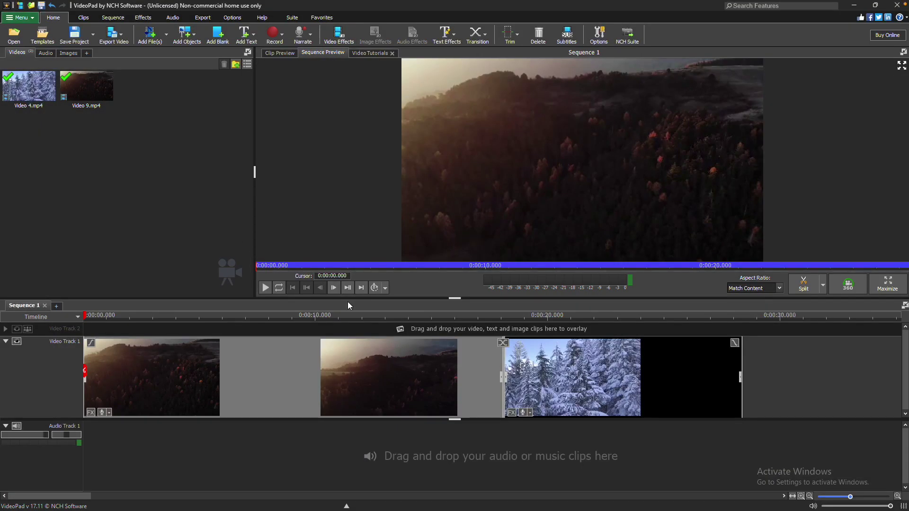
Insert Dissolve Rough at the second-to-third clip junction, freezing frames at its edges.
left_click(503, 343)
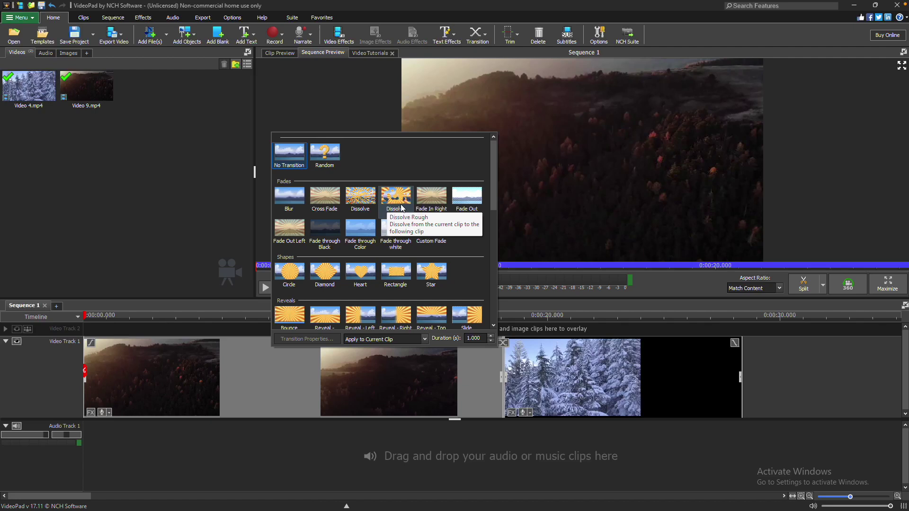
left_click(401, 206)
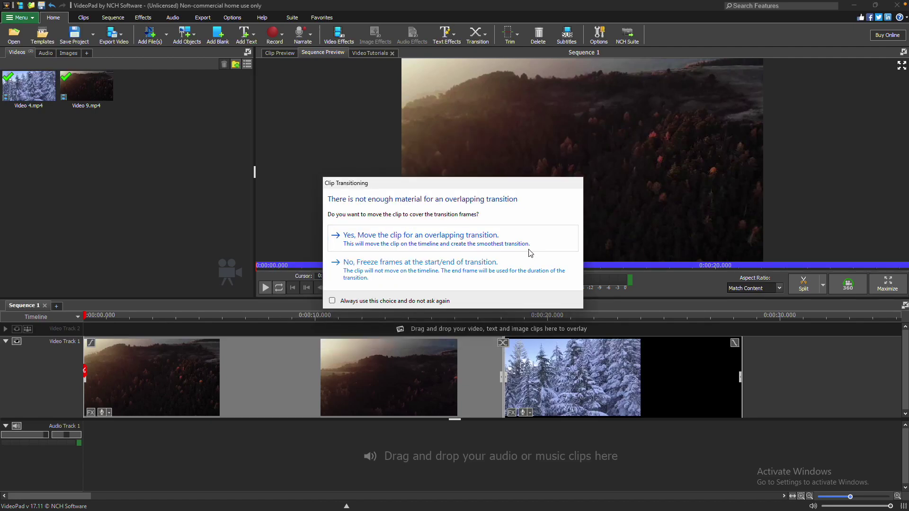
left_click(526, 281)
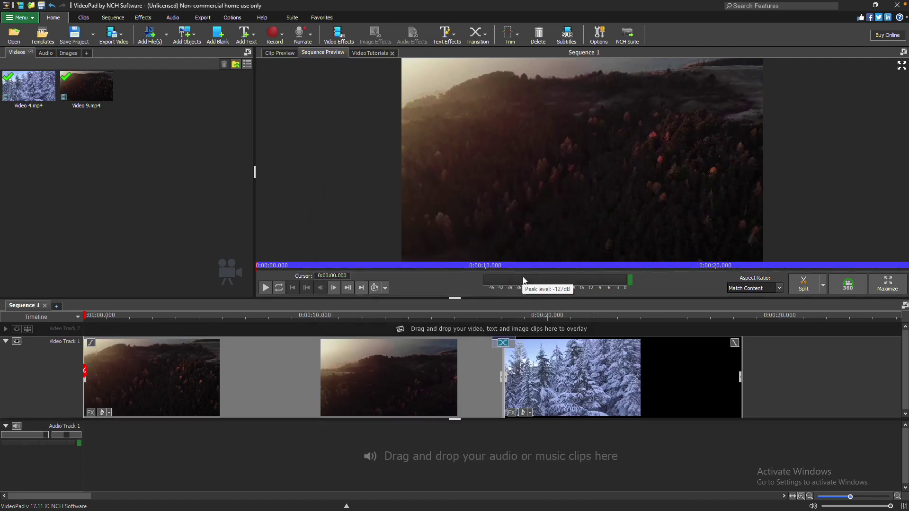
Play the sequence to preview the Dissolve Rough transition.
left_click(452, 315)
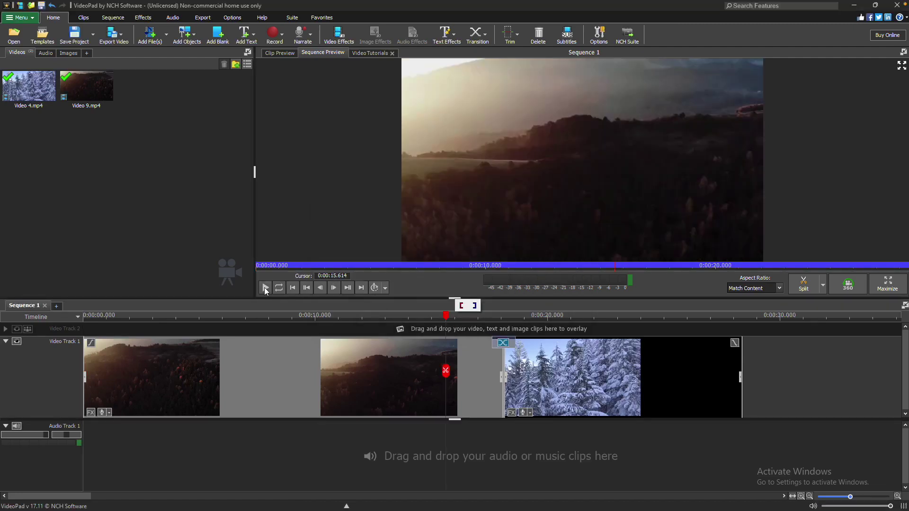
left_click(265, 288)
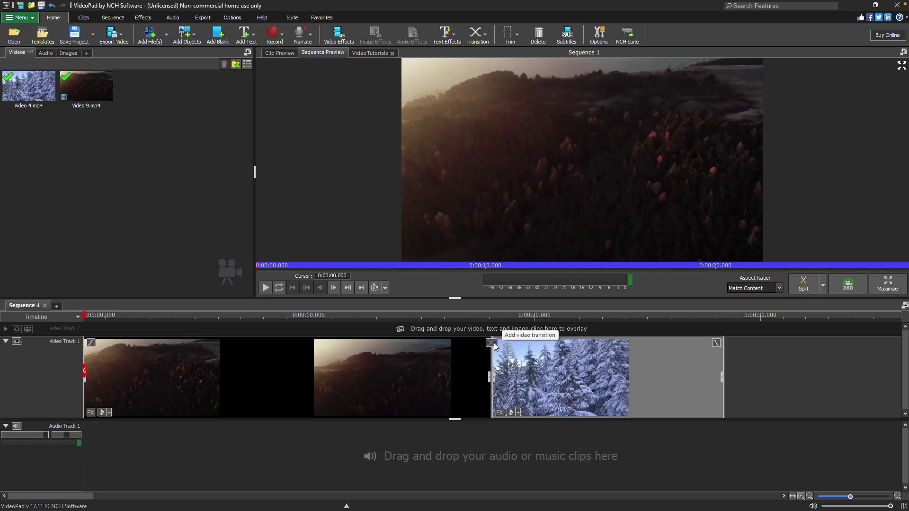
Add a Diamond transition that shifts the snowy forest clip left to overlap, then preview playback.
left_click(490, 343)
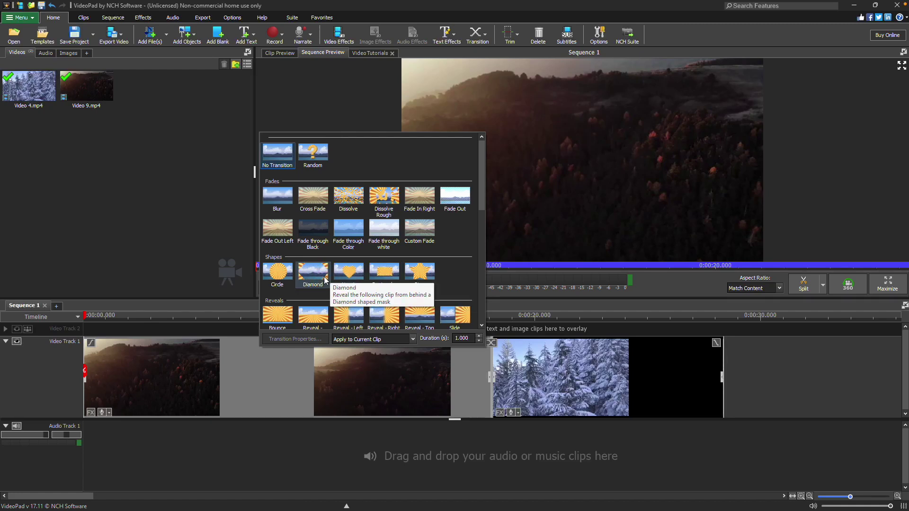
left_click(333, 279)
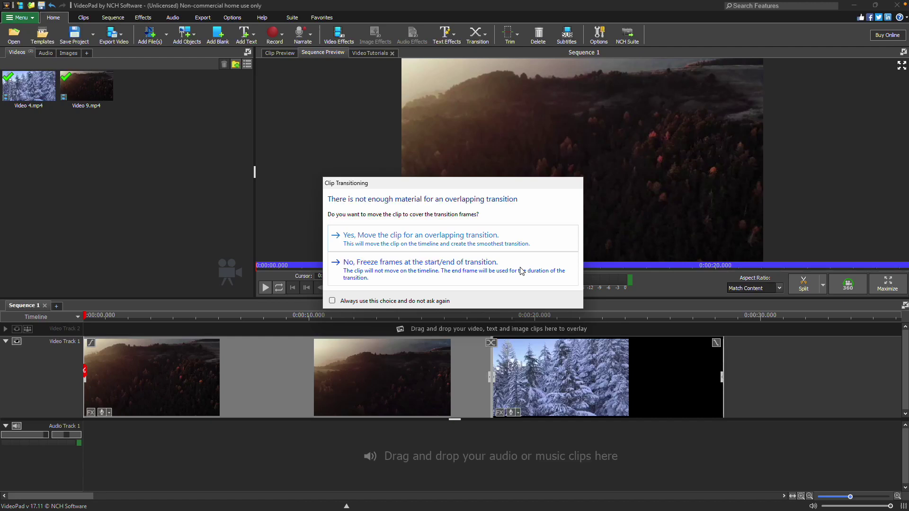
left_click(519, 236)
left_click(439, 316)
left_click(264, 288)
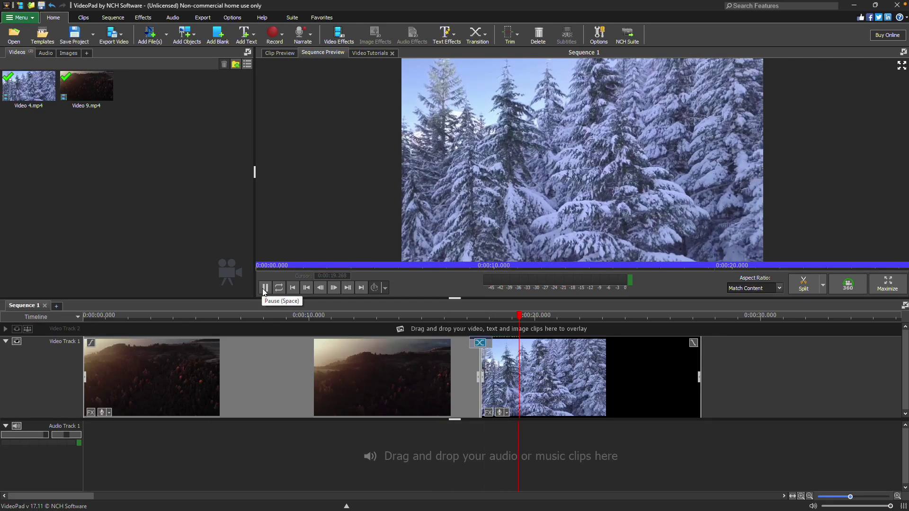
Stop playback, lengthen the Diamond transition using freeze frames, and select its duration for a 2-second value.
left_click(264, 288)
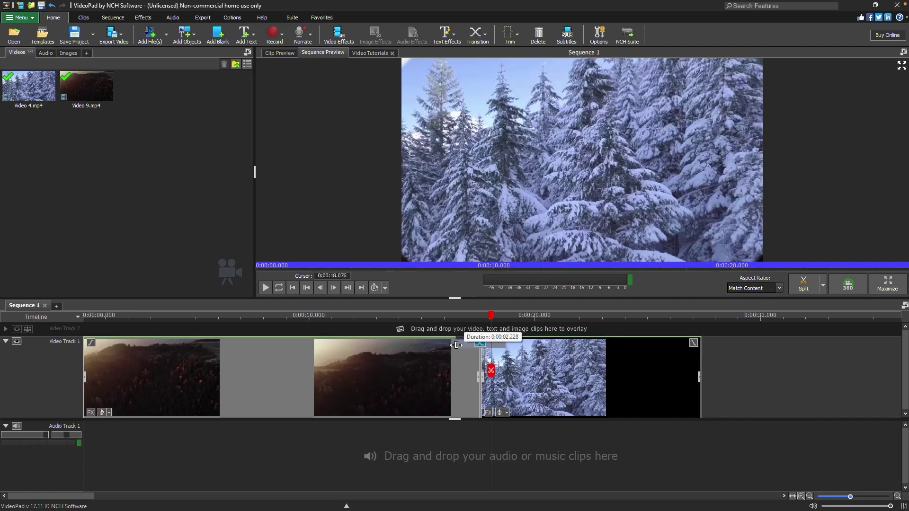
left_click_drag(458, 344, 462, 346)
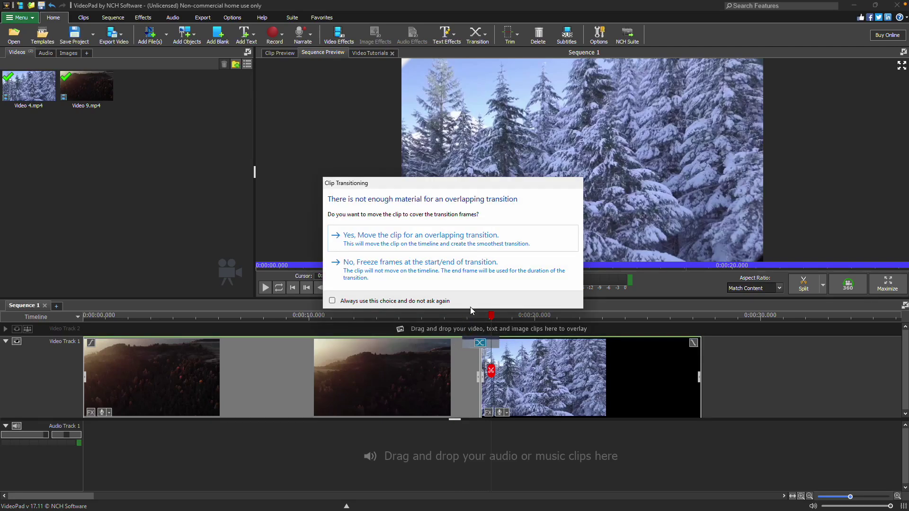
left_click(474, 281)
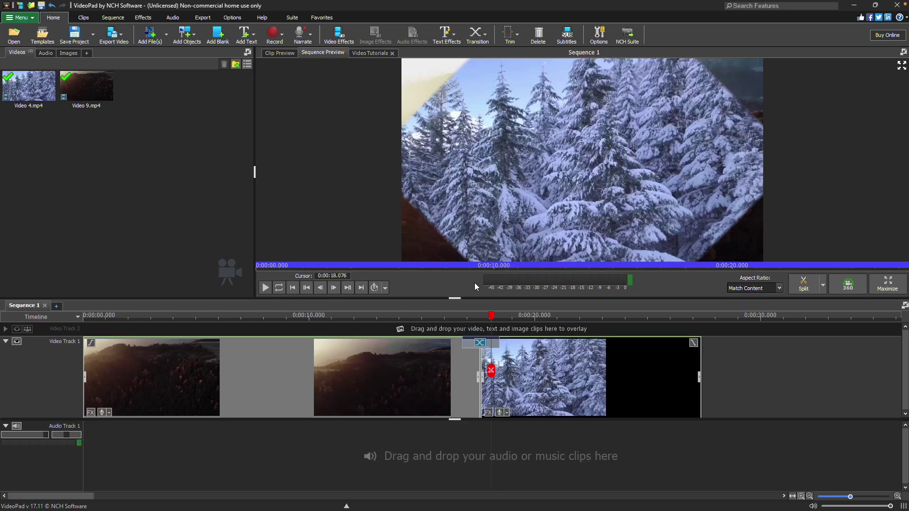
left_click(480, 345)
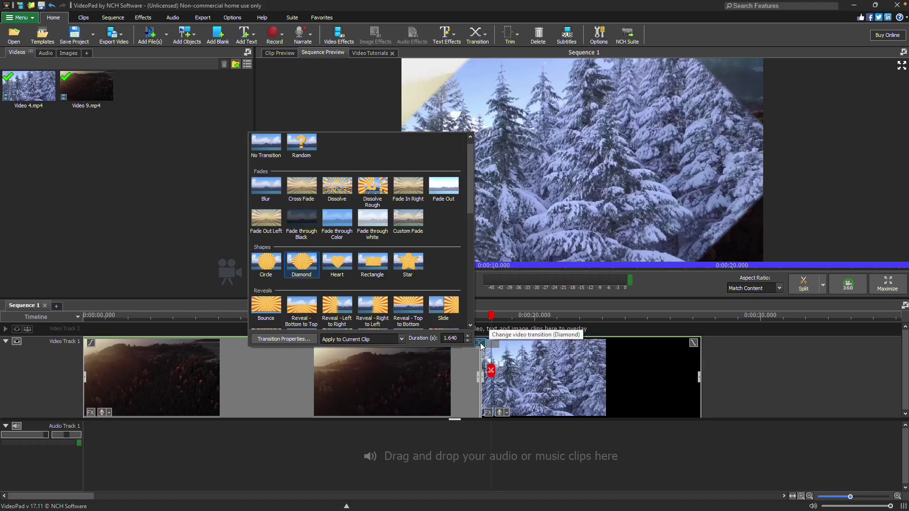
double_click(454, 339)
type("2")
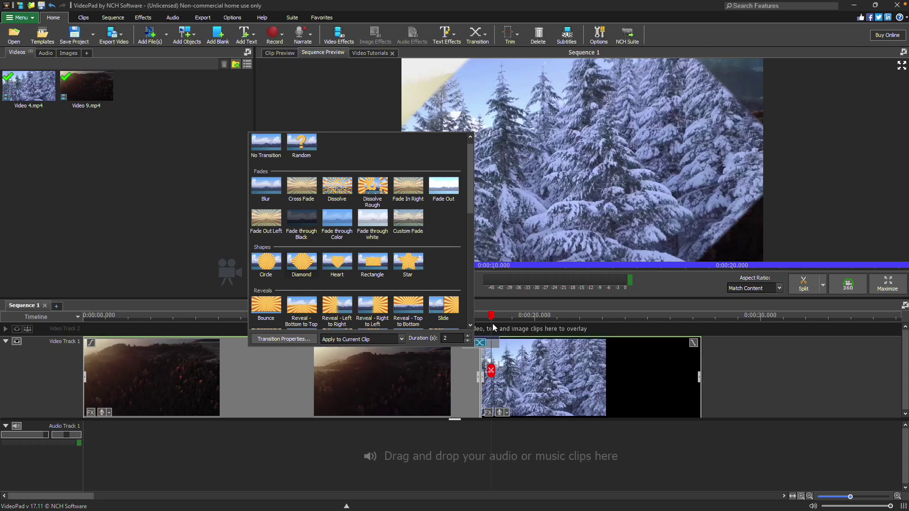
Apply the 2-second duration and replace the Diamond transition with a cross fade.
key("Return")
left_click_drag(480, 347, 491, 346)
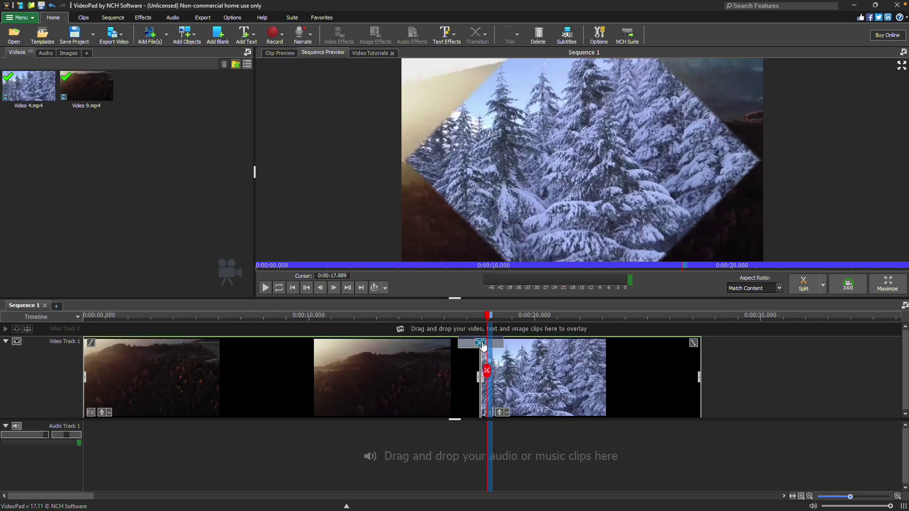
left_click(477, 344)
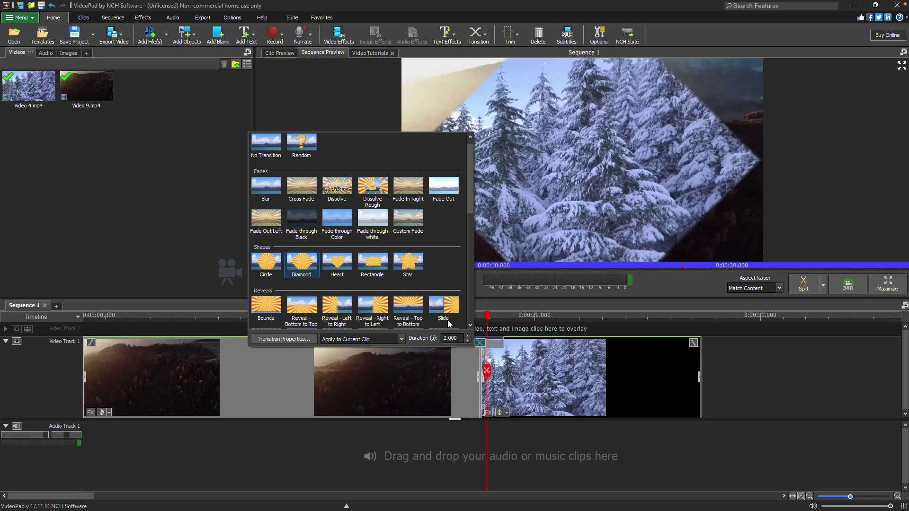
left_click(303, 187)
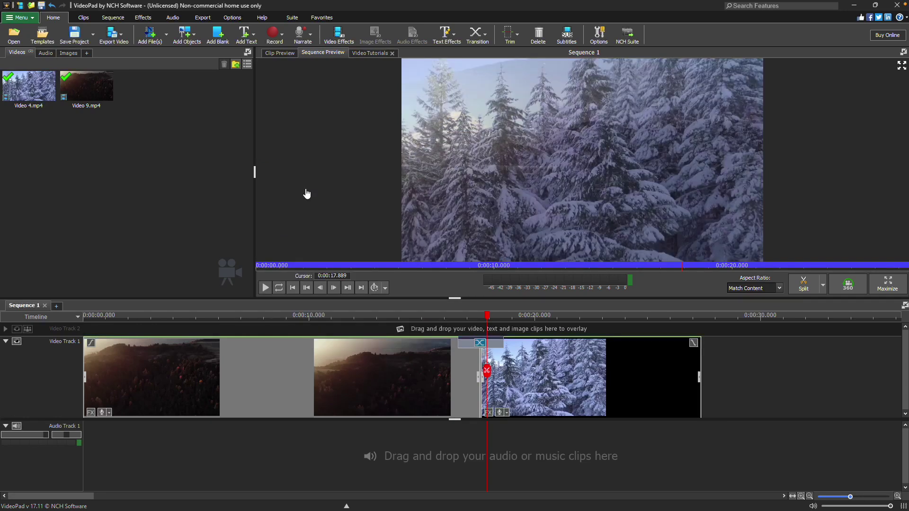
left_click(476, 343)
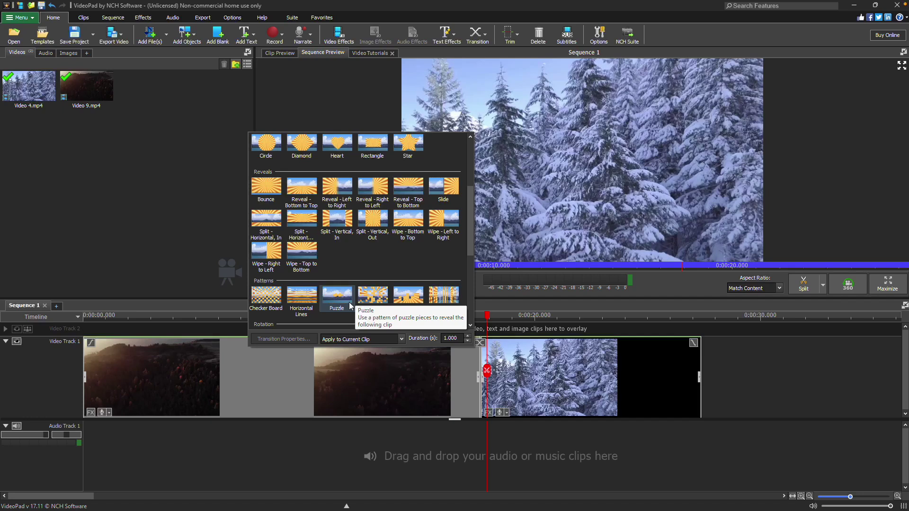
Apply the Puzzle transition with 3 pieces wide and 3 pieces high.
left_click(350, 306)
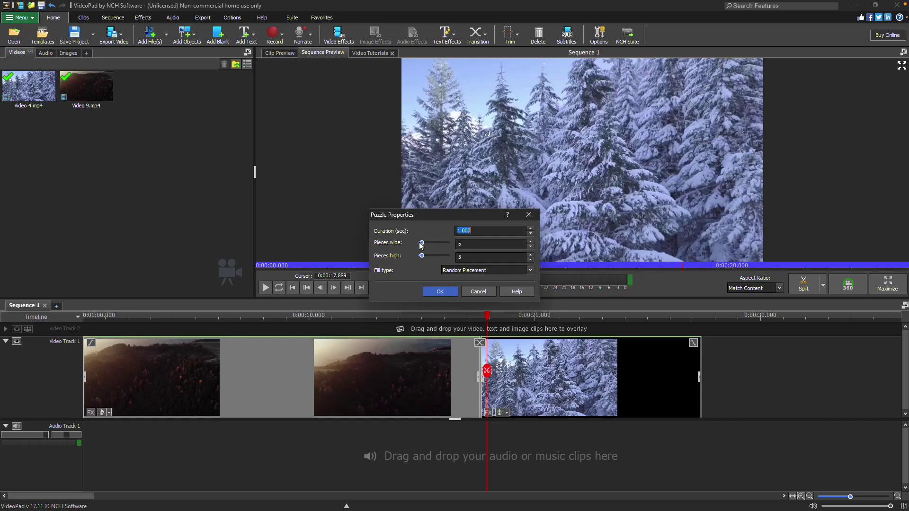
left_click_drag(422, 245, 421, 256)
left_click(528, 272)
left_click(452, 292)
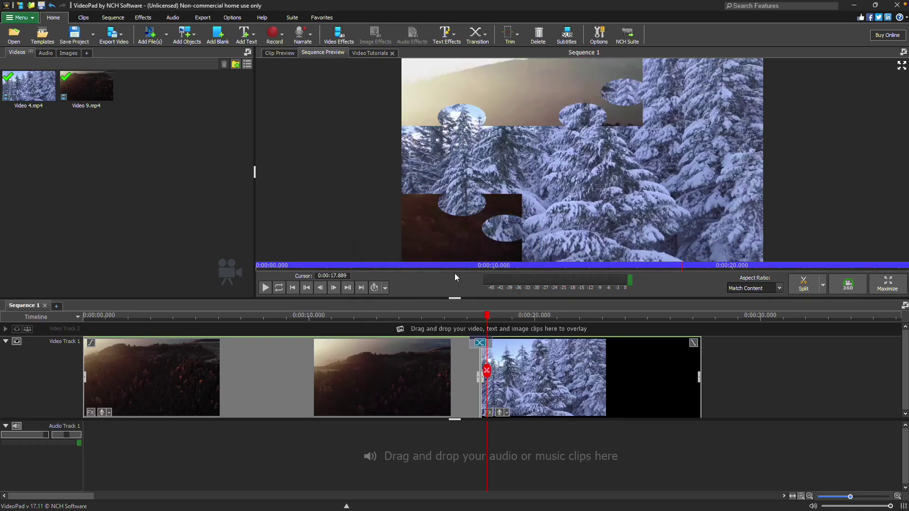
Reopen the Puzzle transition's properties to review them, then close them.
left_click(481, 344)
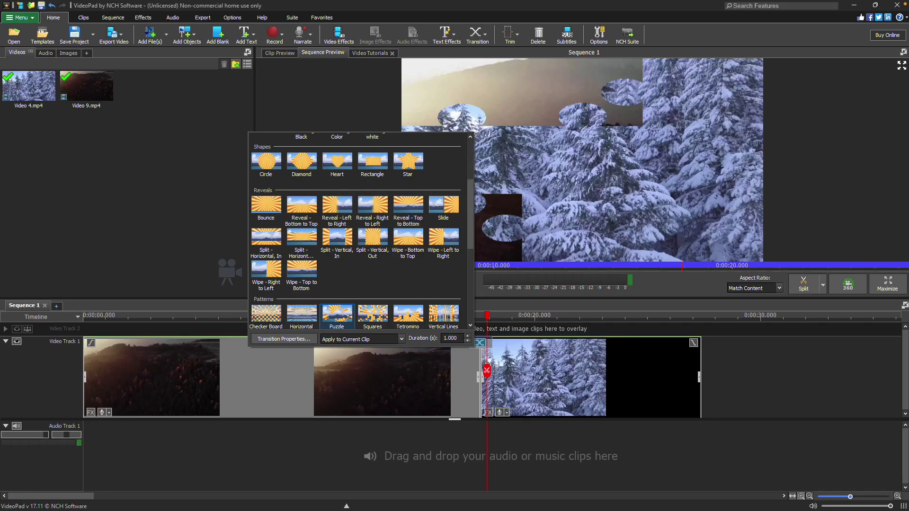
left_click(305, 338)
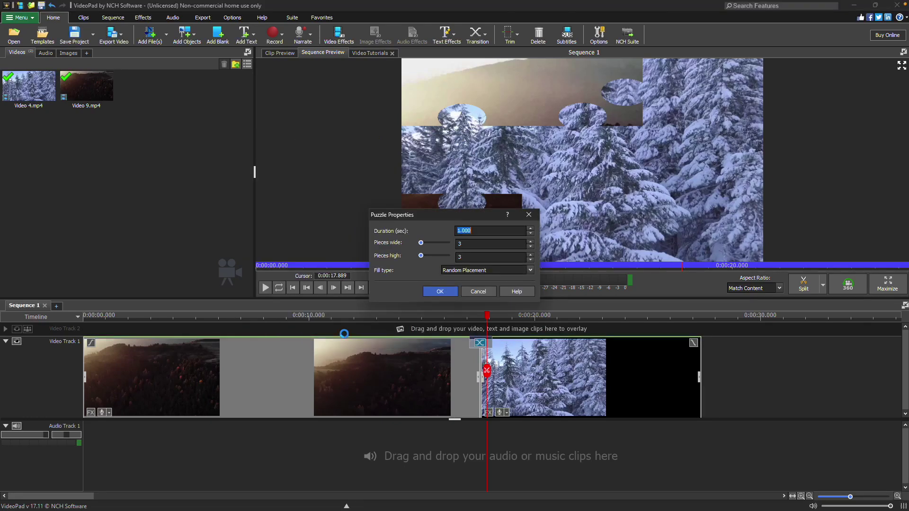
left_click(448, 291)
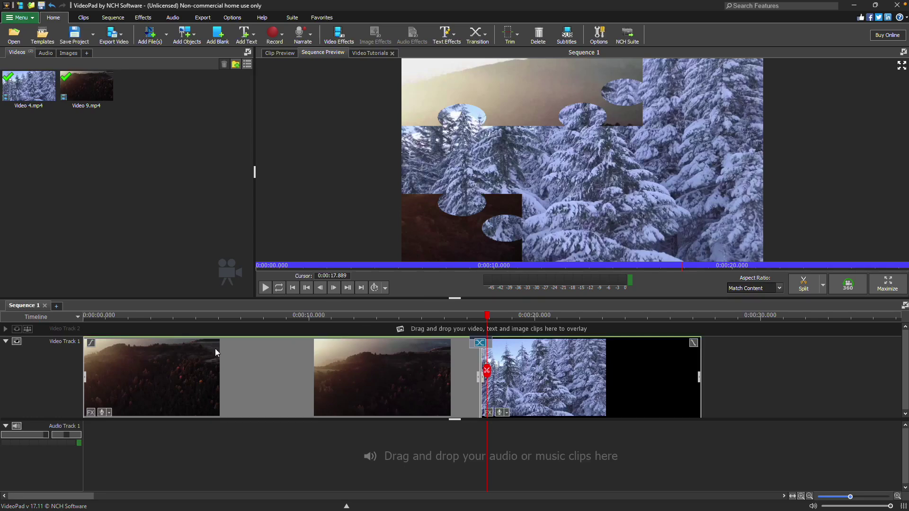
Add a 2-second fade-in to the first clip and a 1-second Fade Out after the snowy forest clip.
left_click(93, 344)
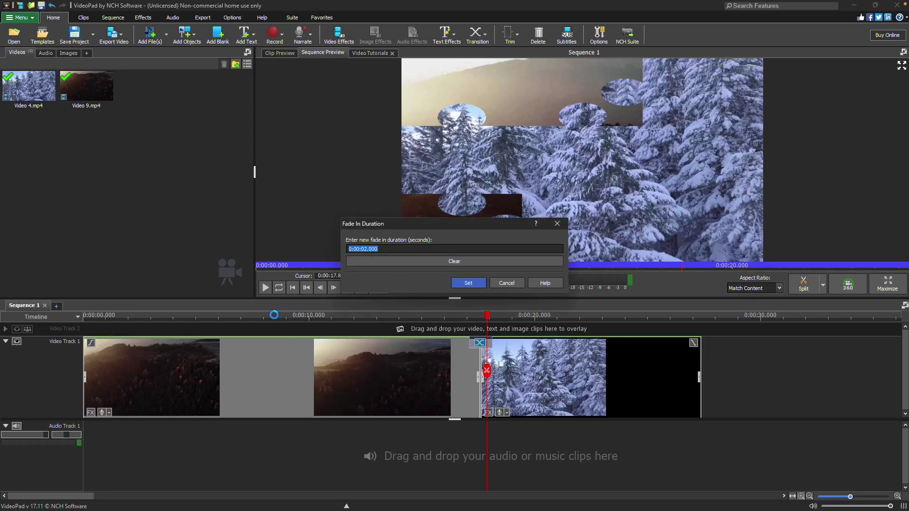
left_click(470, 285)
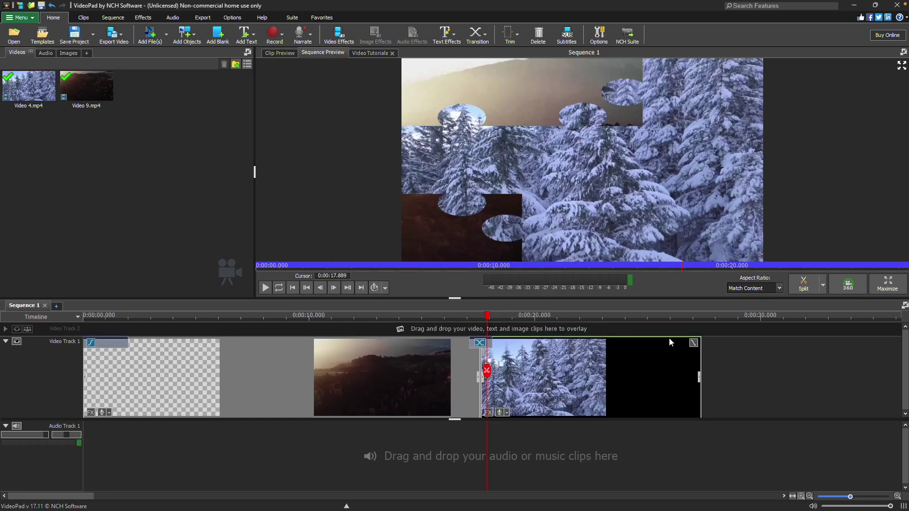
left_click(693, 344)
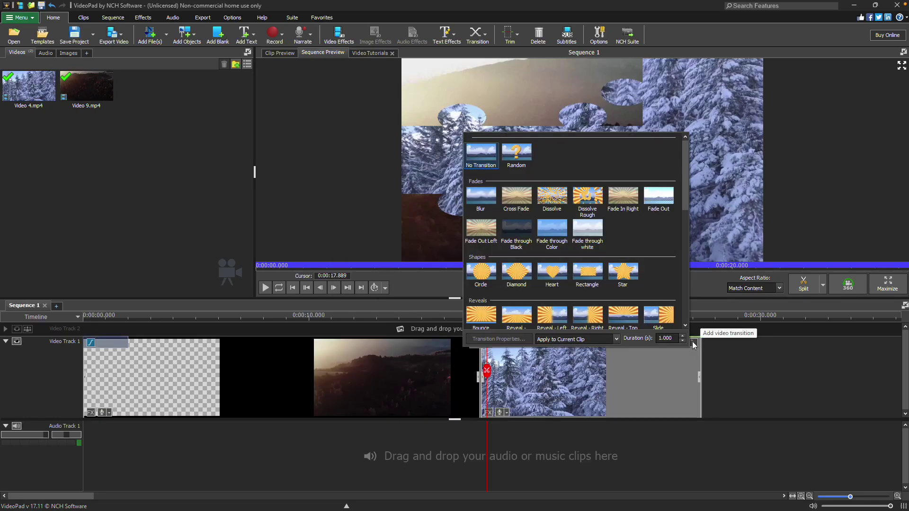
left_click(663, 211)
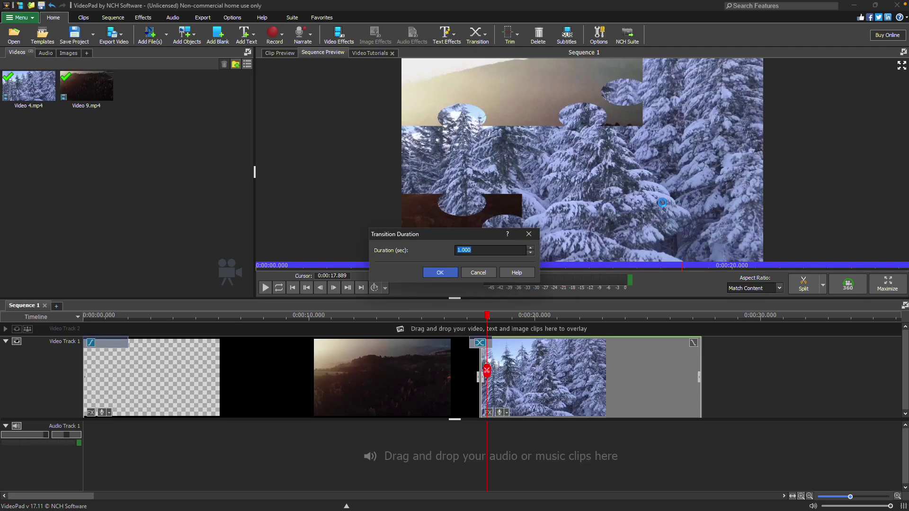
left_click(445, 276)
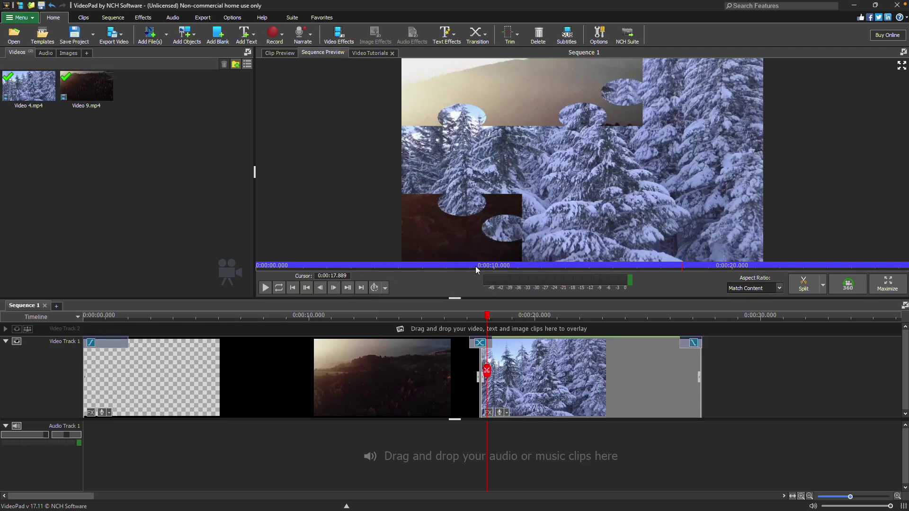
Set Editing options to 2-second default transitions with generated freeze frames, then play the sequence.
left_click(596, 44)
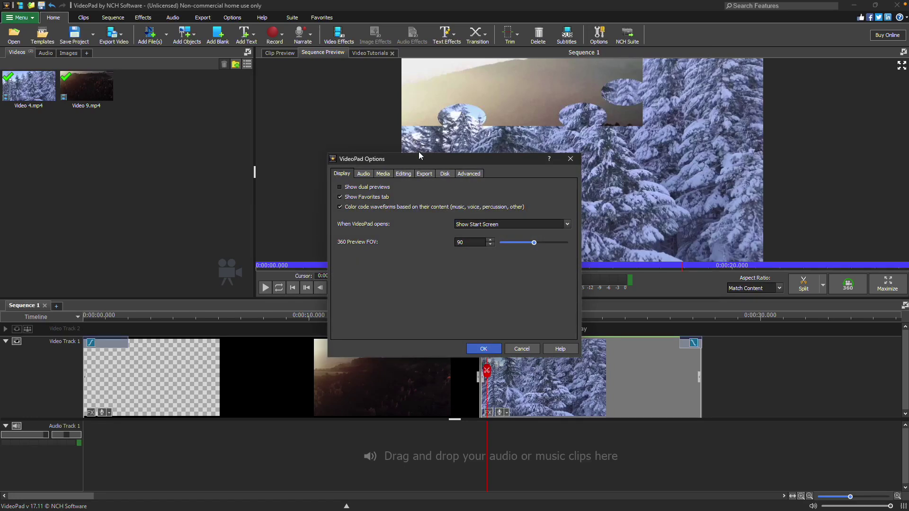
left_click(412, 174)
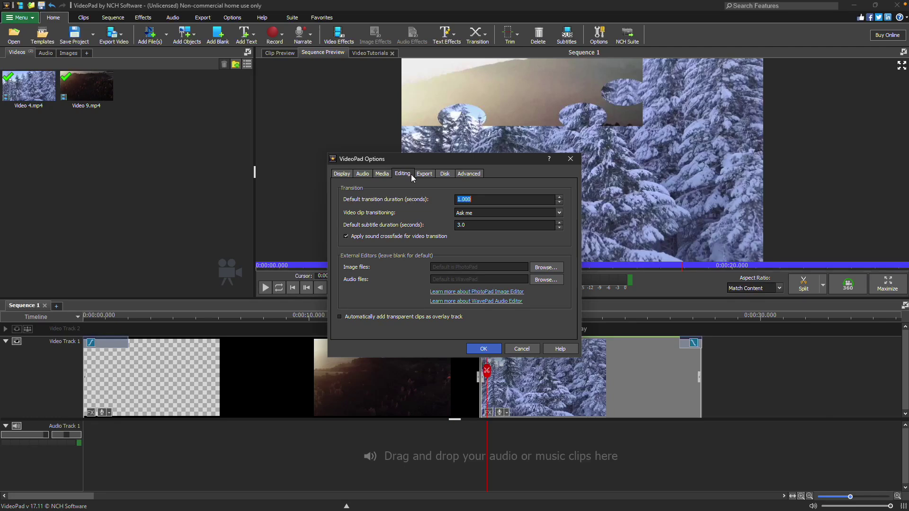
left_click(478, 200)
left_click_drag(478, 200, 457, 200)
type("2.000")
left_click(552, 213)
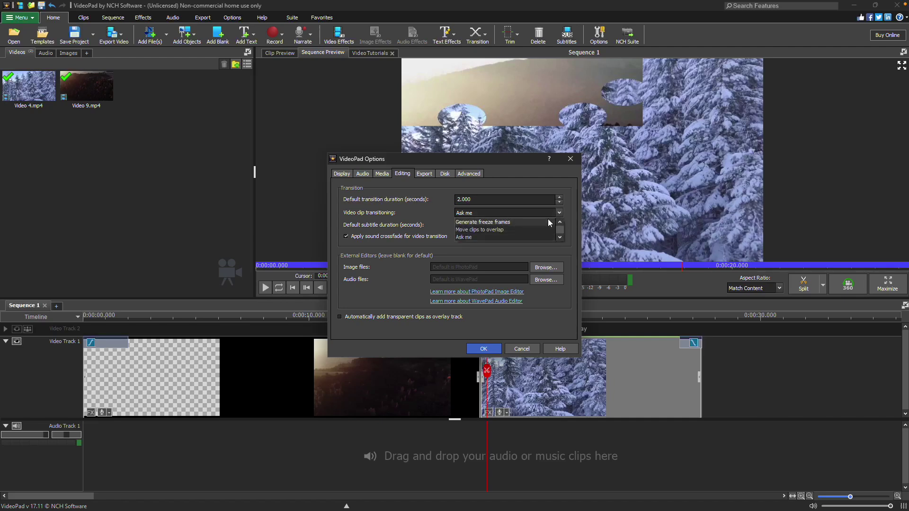
left_click(544, 221)
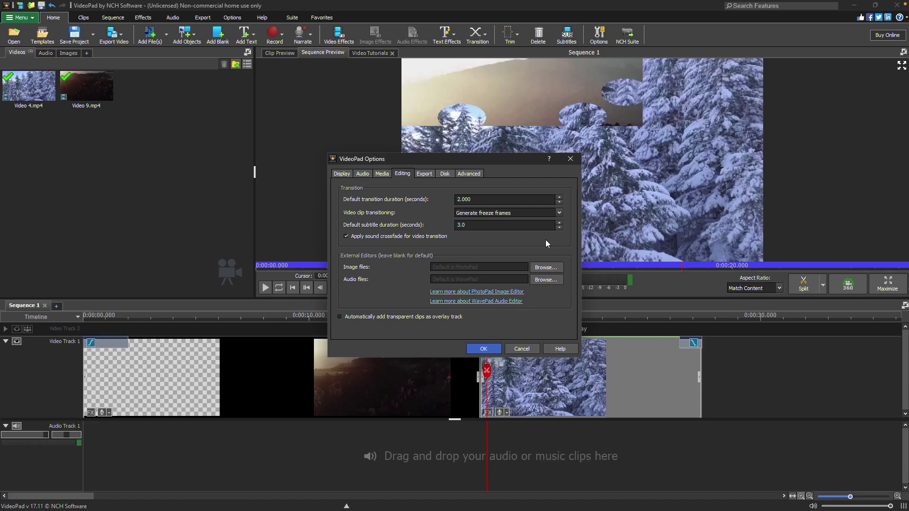
left_click(482, 349)
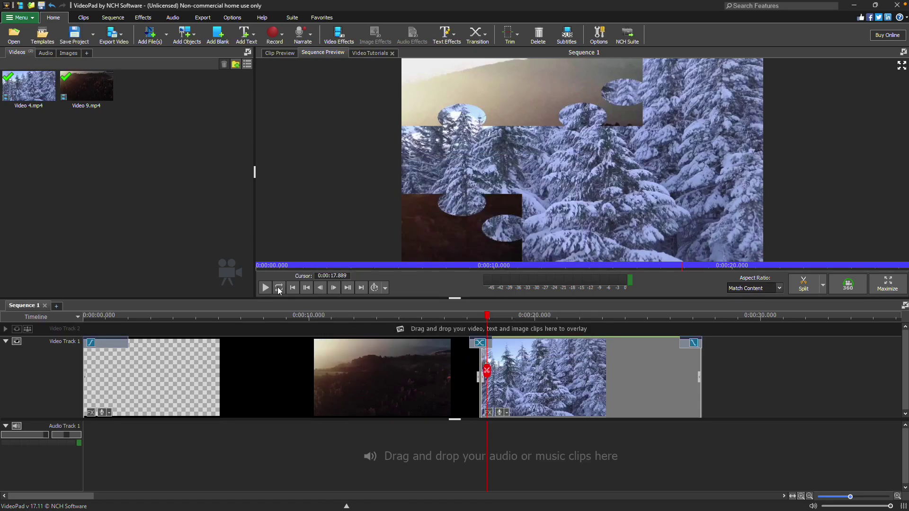
left_click(266, 288)
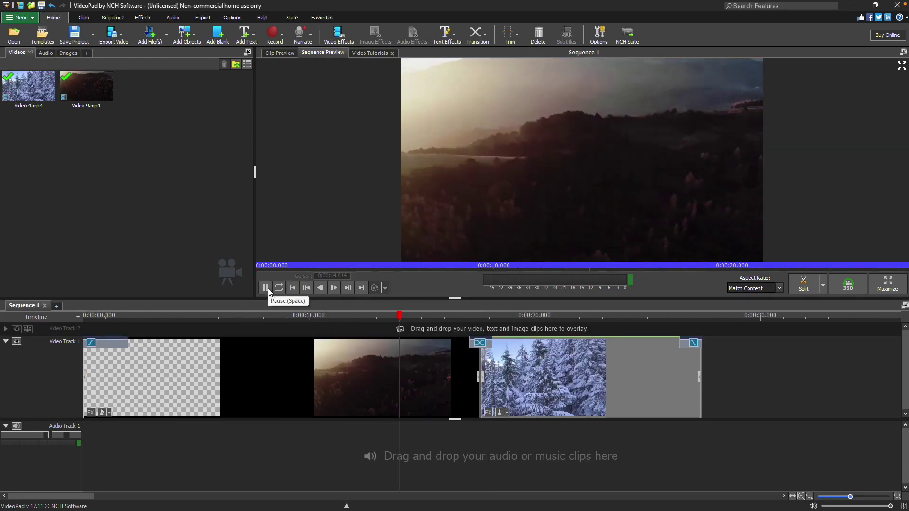